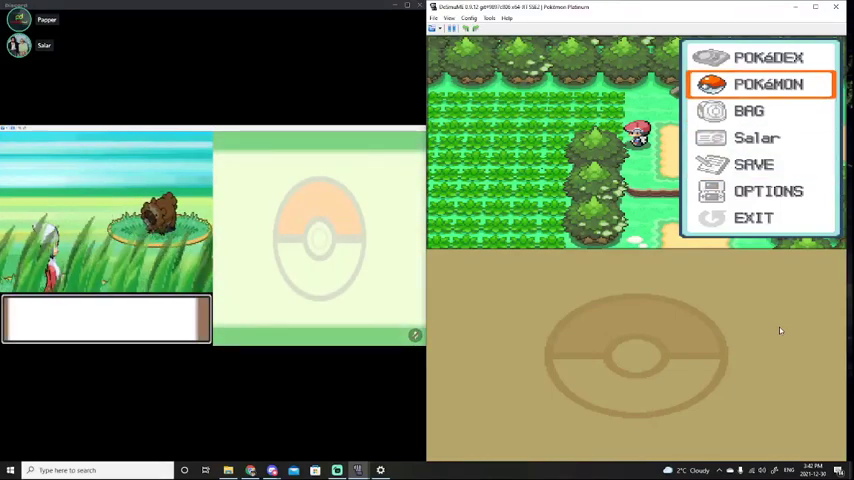
Step: Check the Pokémon party, then close the game menu
key(x)
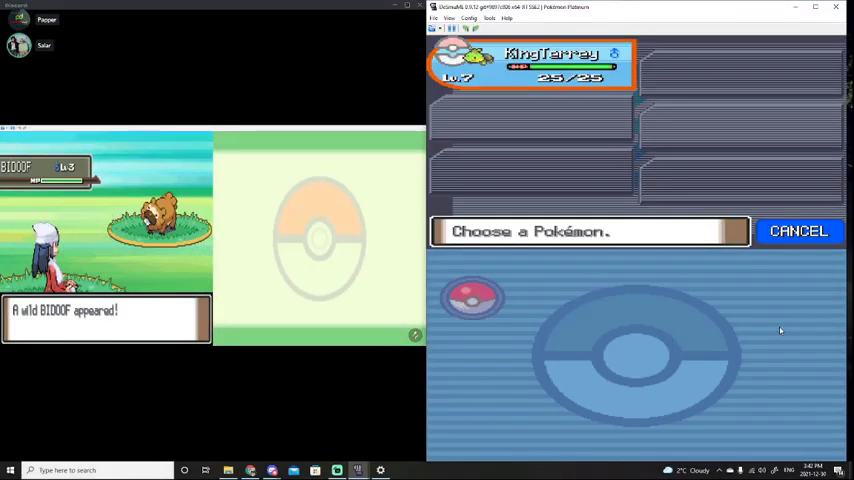
key(x)
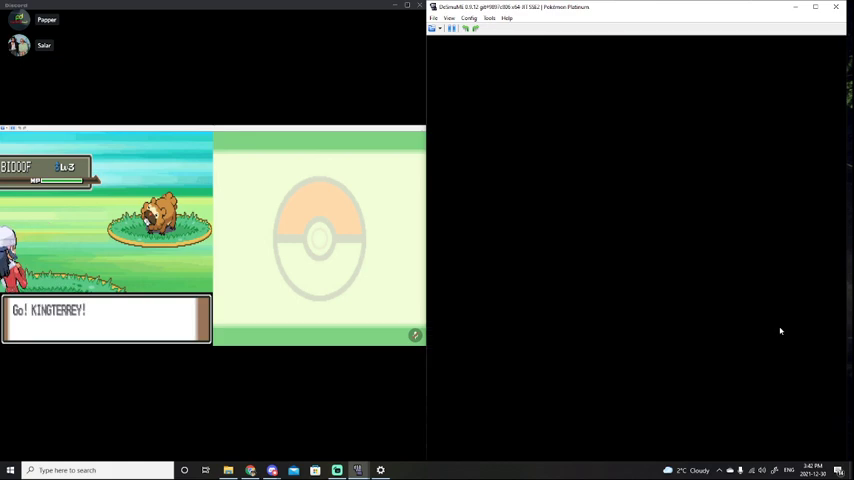
key(z)
Step: Walk through the tall grass until a wild Starly appears and KingTerrey is sent out
key(Right)
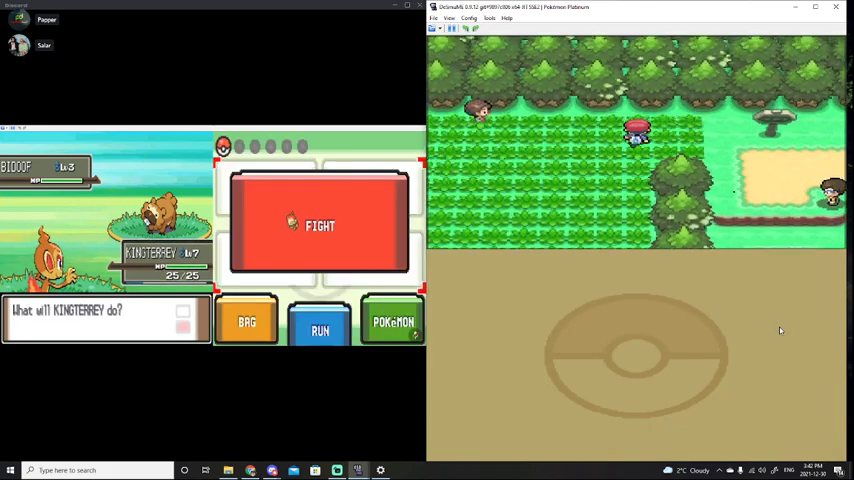
key(Up)
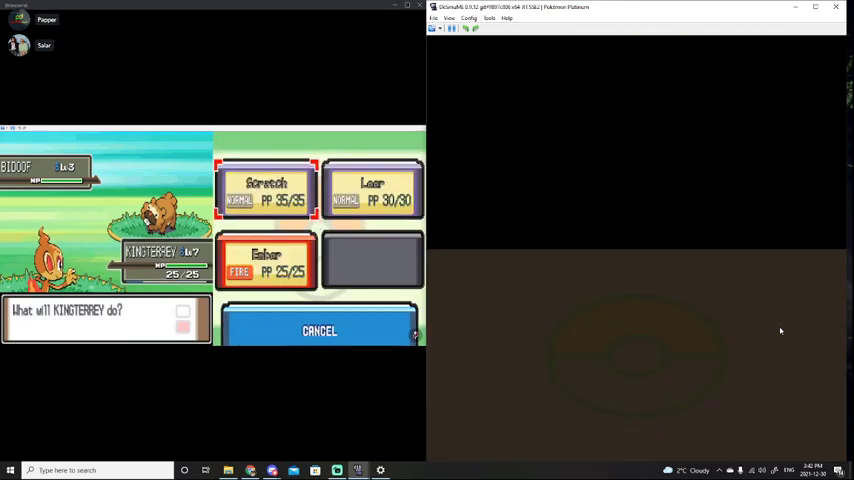
key(x)
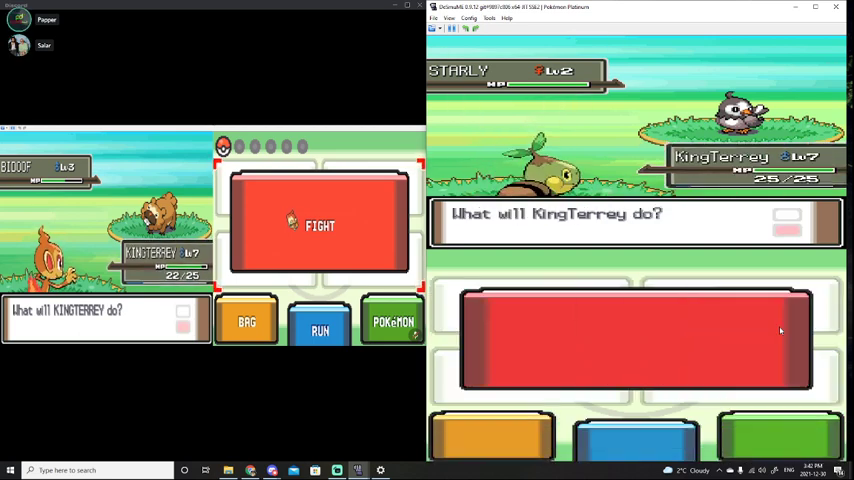
Step: Back out of the FIGHT move list and open the battle BAG to the Poké Balls
click(781, 330)
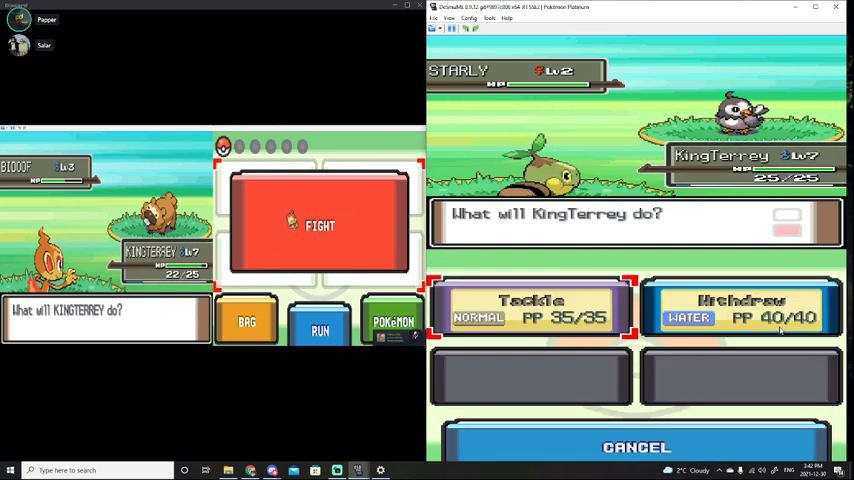
key(z)
key(Down)
key(x)
key(Right)
key(x)
key(x)
key(x)
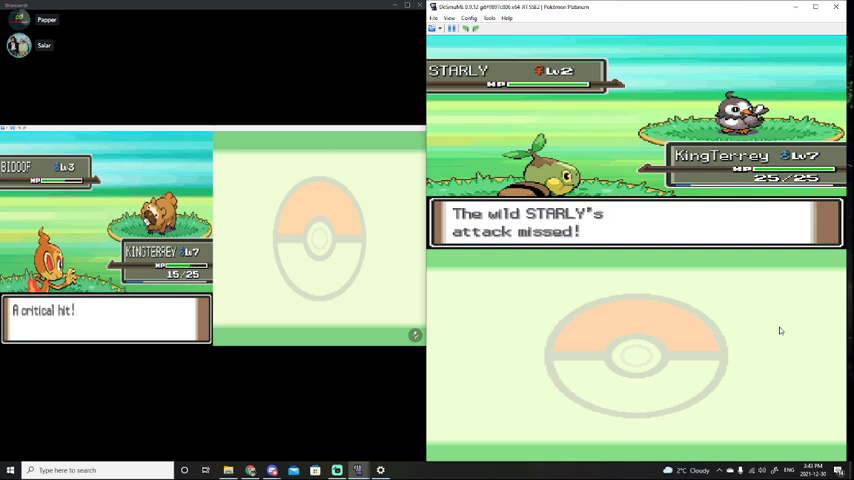
Step: Reopen the bag and throw the last-used Poké Ball at the wild Starly
key(x)
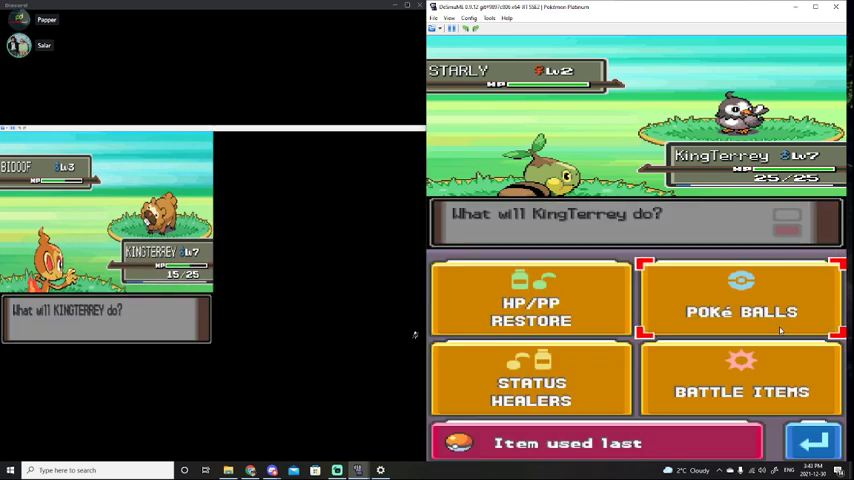
key(x)
key(x)
key(x)
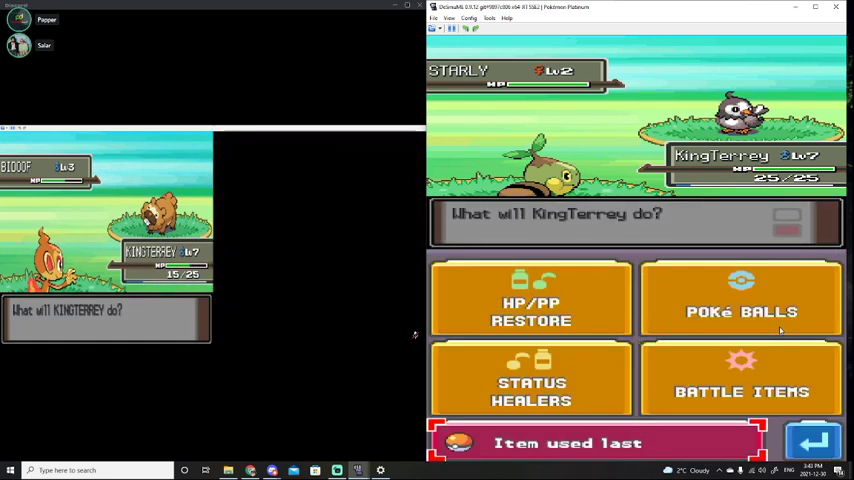
key(x)
key(x)
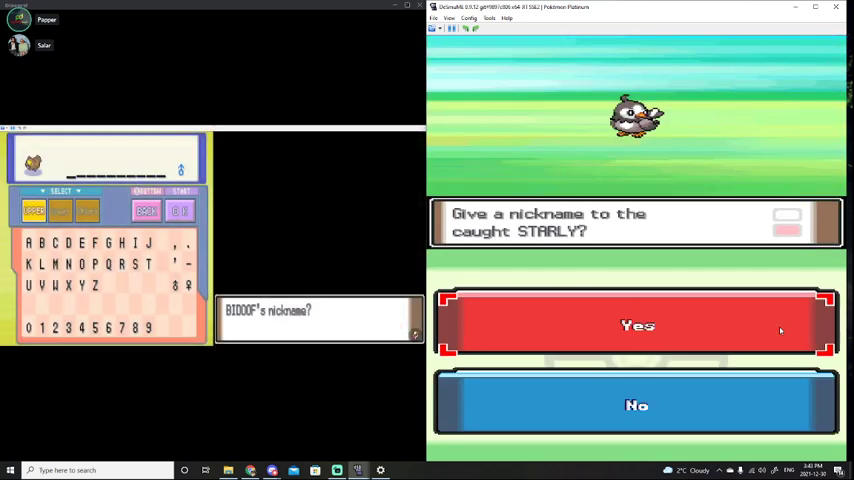
Step: Accept nicknaming Starly and move the keyboard cursor through the letters toward B
click(781, 330)
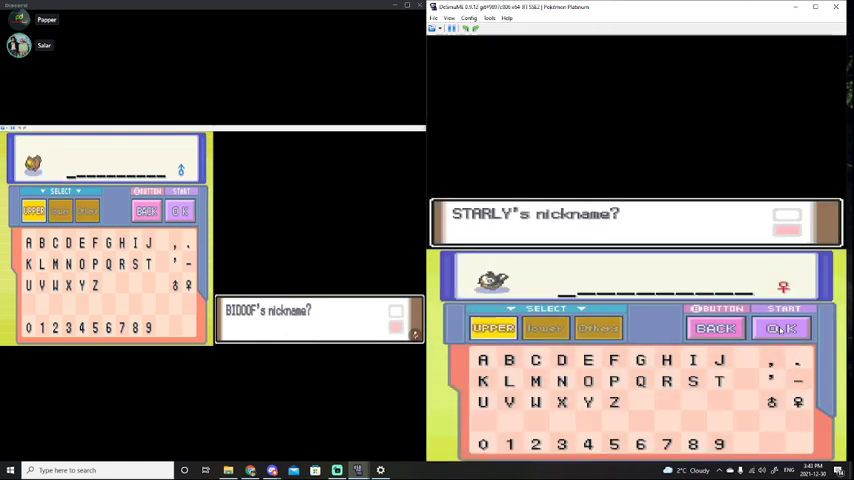
key(Down)
key(Down)
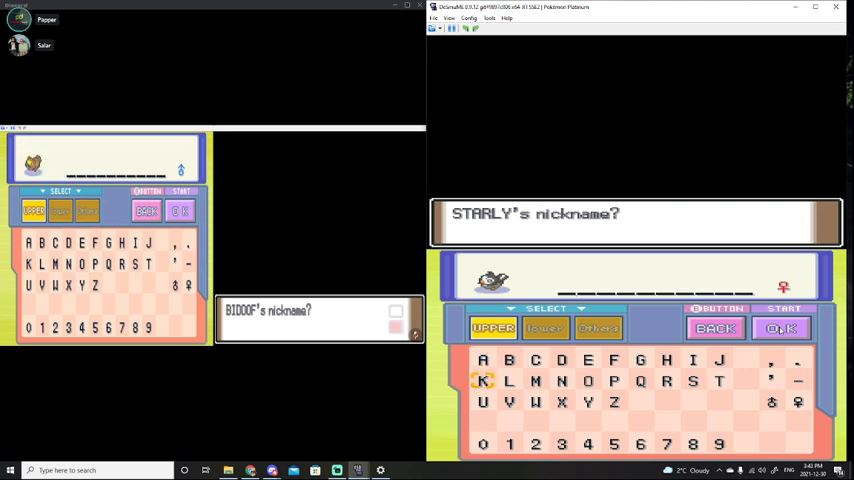
key(Right)
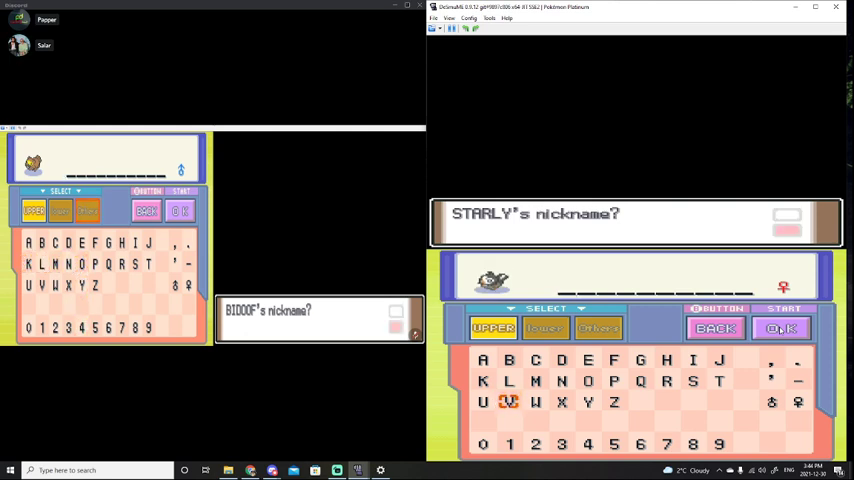
key(Up)
key(Up)
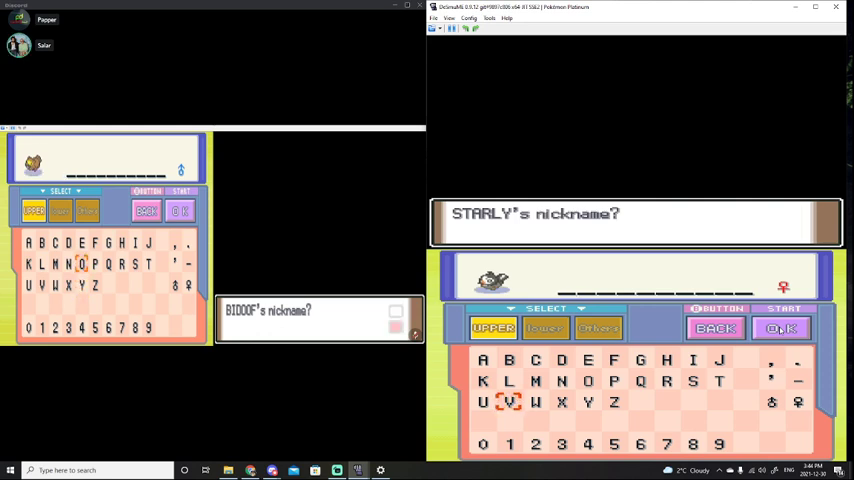
Step: Enter capital B as the first letter of the nickname
key(Up)
key(Left)
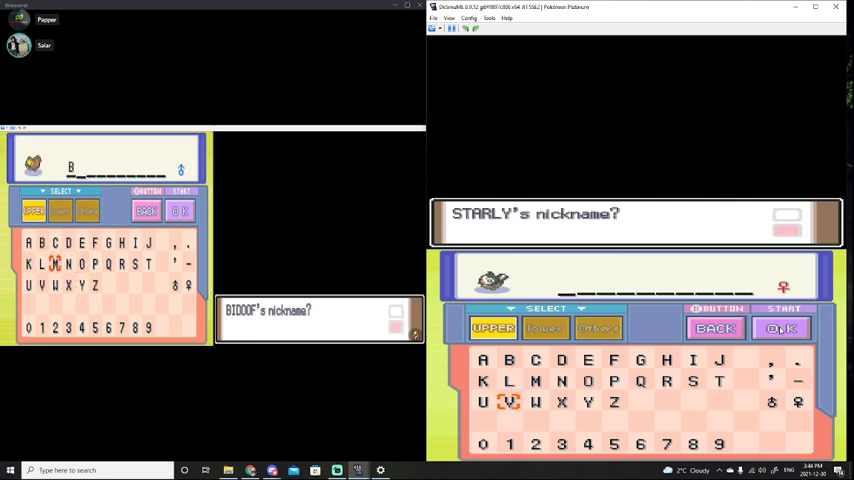
key(Right)
key(Right)
key(Right)
key(x)
key(Left)
key(x)
key(Left)
key(Left)
Step: Switch the keyboard to lowercase and enter the letter i
key(Up)
key(x)
key(Right)
key(Right)
key(Right)
key(Right)
key(x)
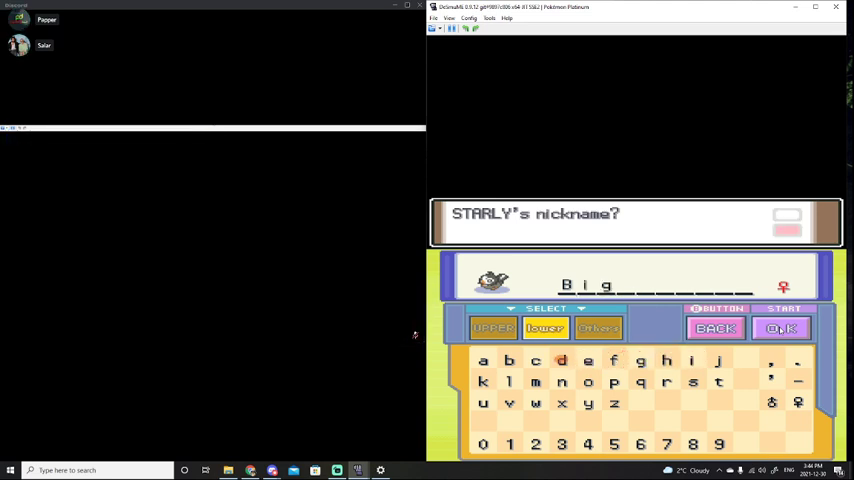
Step: Switch back to uppercase, enter O, and delete the accidental extra O
key(x)
key(Down)
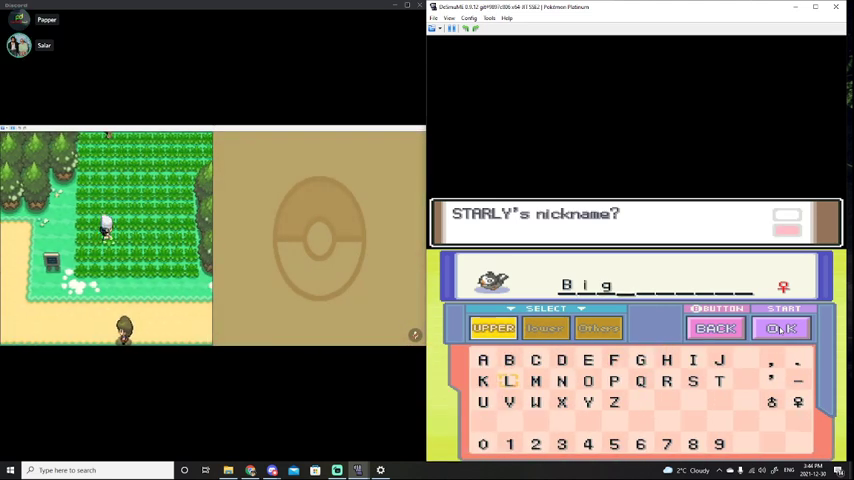
key(Right)
key(Right)
key(Right)
key(x)
key(x)
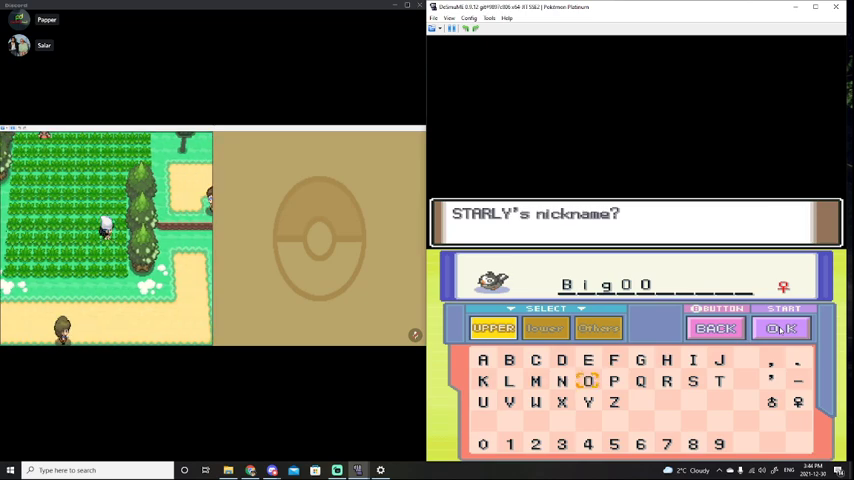
key(z)
Step: Switch to lowercase and enter o and f, completing 'BigOof'
key(shift)
key(Down)
key(x)
key(Up)
key(Up)
key(x)
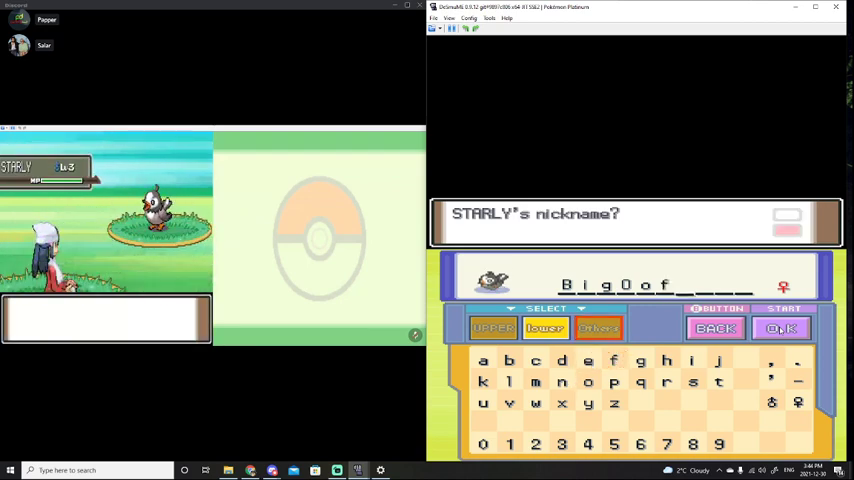
key(x)
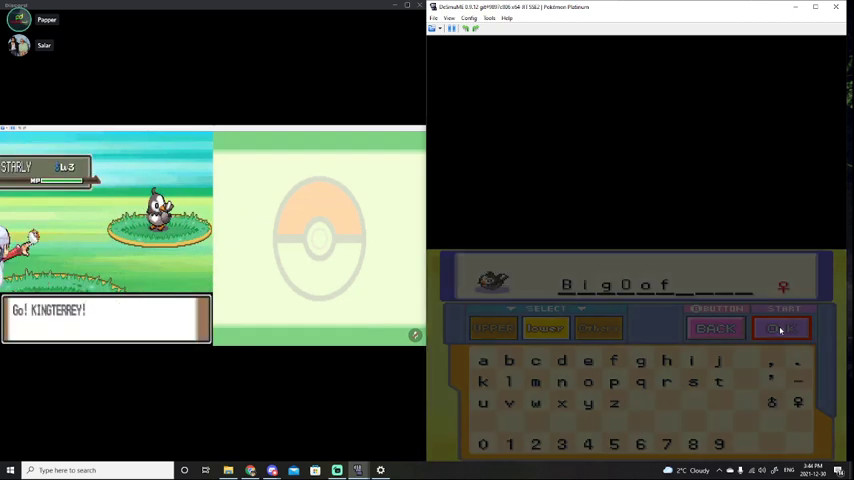